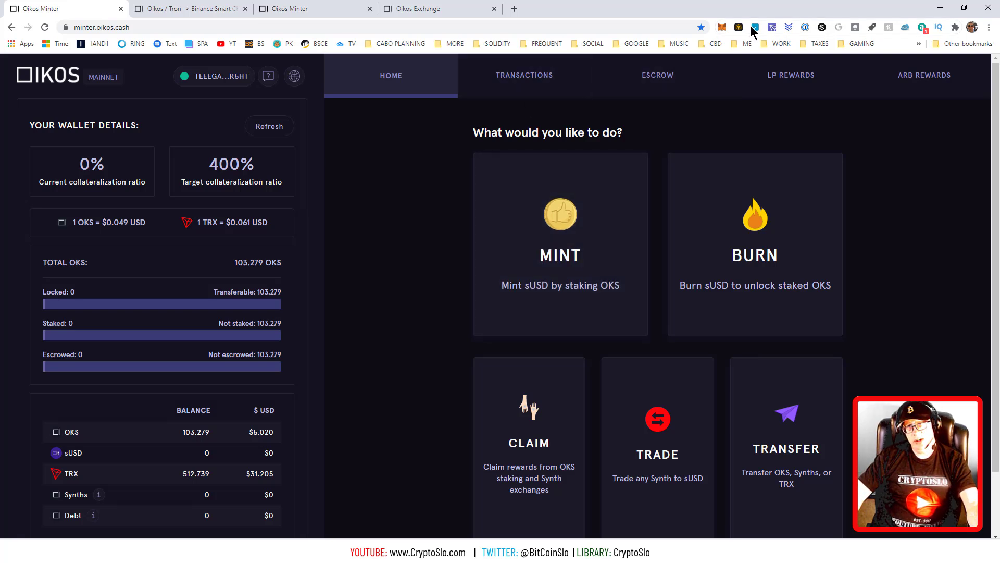
# Review the BSC wallet, then confirm Oikos Minter shows zero sUSD and zero debt.
pyautogui.click(722, 28)
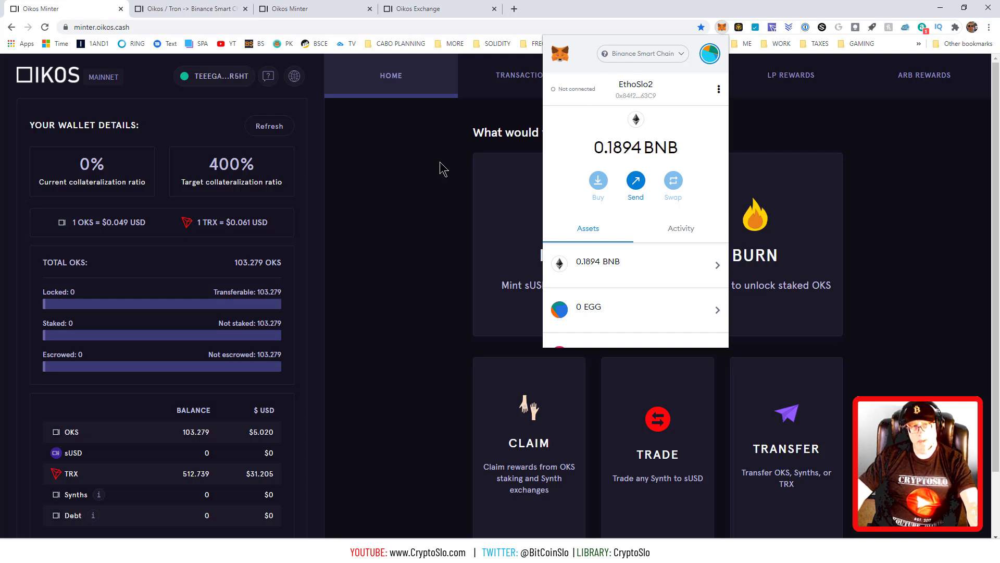
pyautogui.click(337, 235)
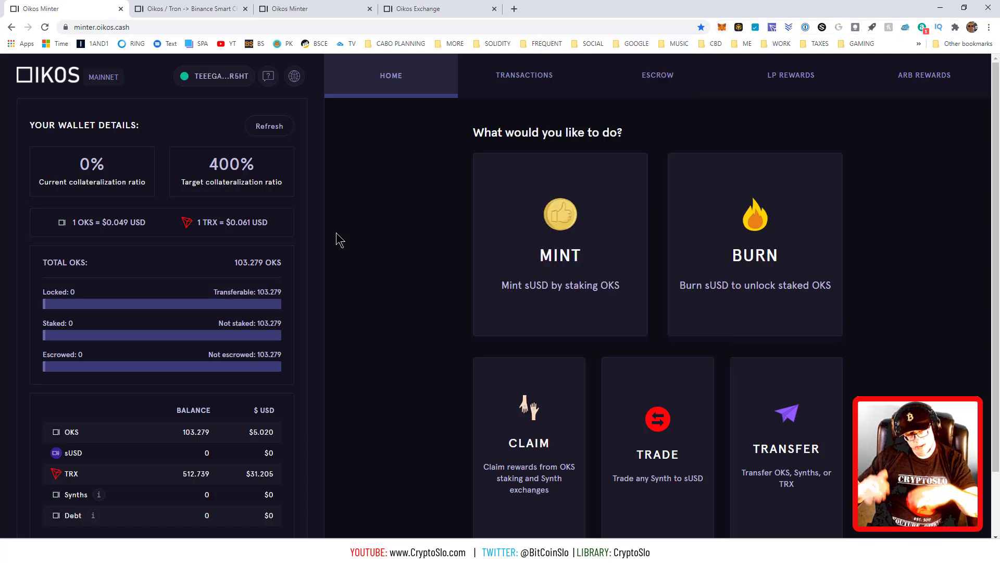
pyautogui.scroll(-2, 240, 347)
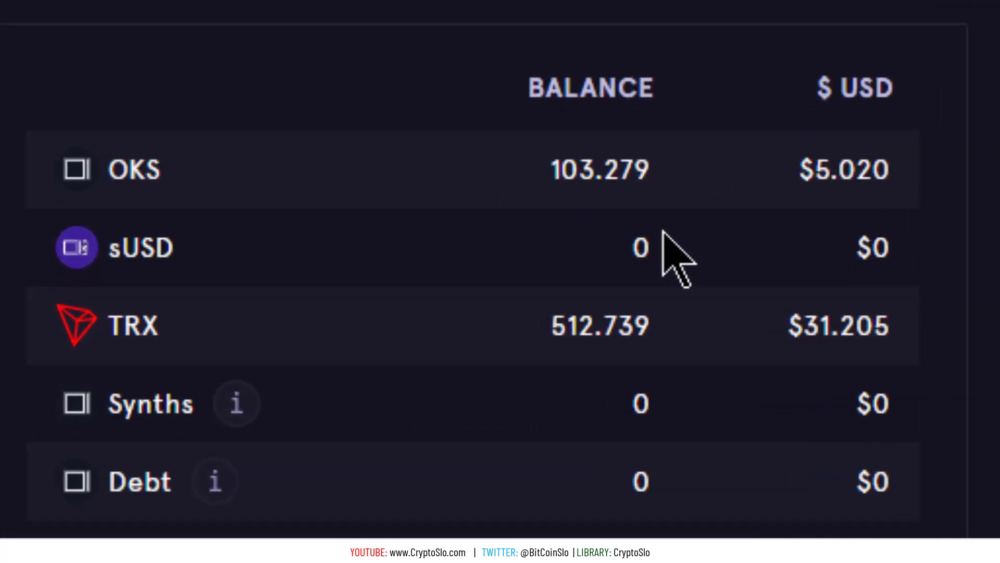
pyautogui.moveTo(662, 232); pyautogui.dragTo(290, 219)
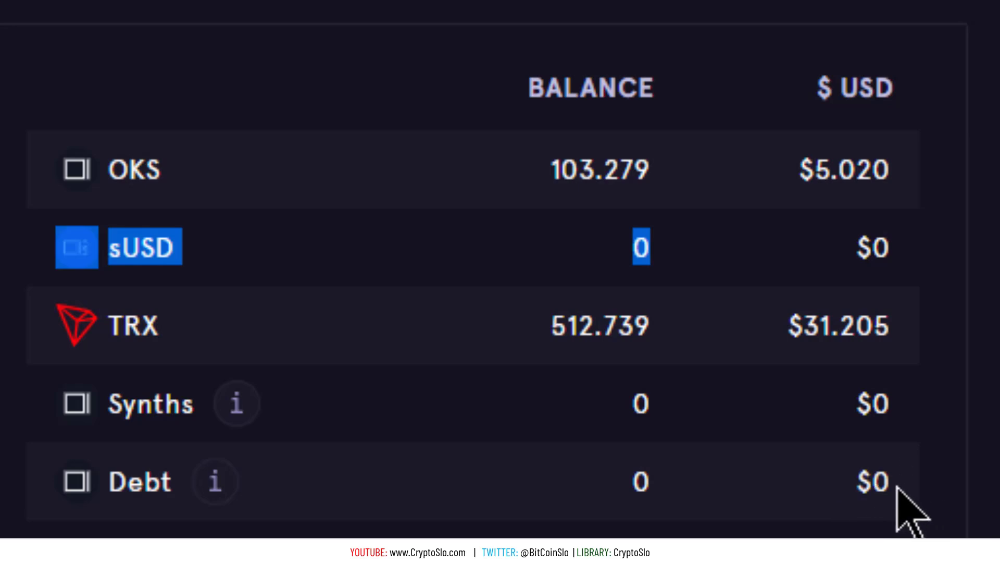
pyautogui.moveTo(898, 487); pyautogui.dragTo(105, 487)
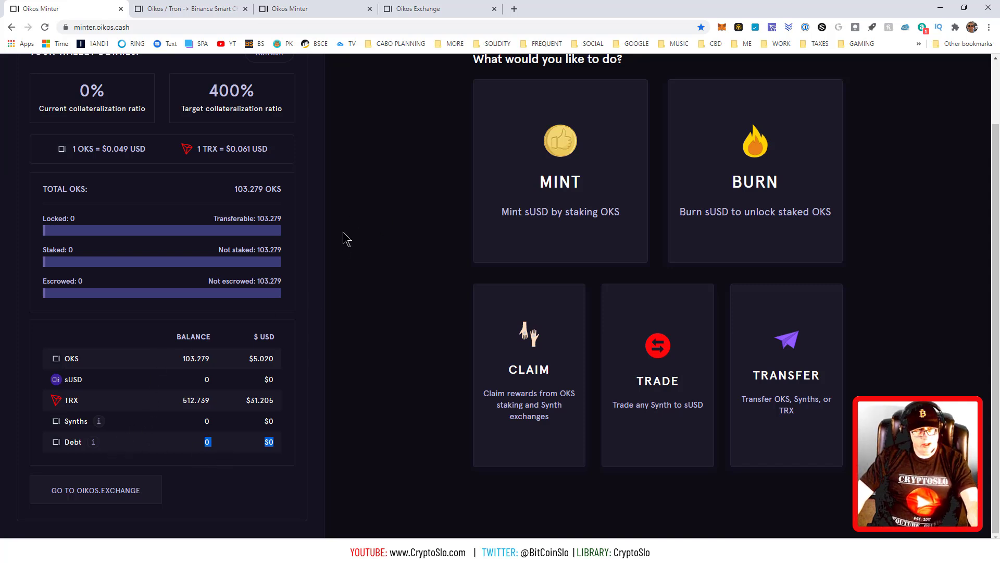
pyautogui.scroll(1, 350, 255)
pyautogui.scroll(1, 351, 255)
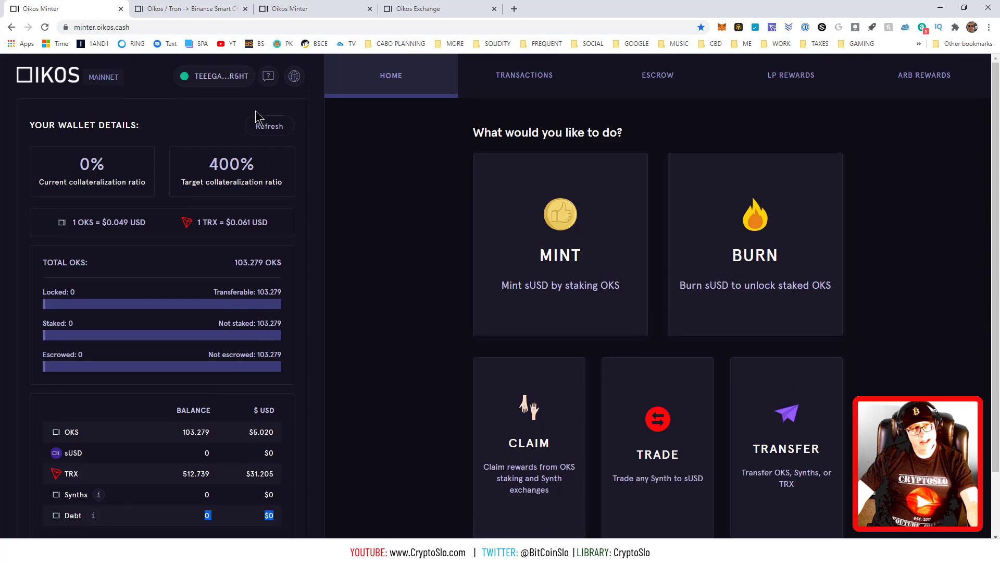
# On the Tron→BSC migration page, approve the OKS transfer contract and accept it in TronLink.
pyautogui.click(182, 17)
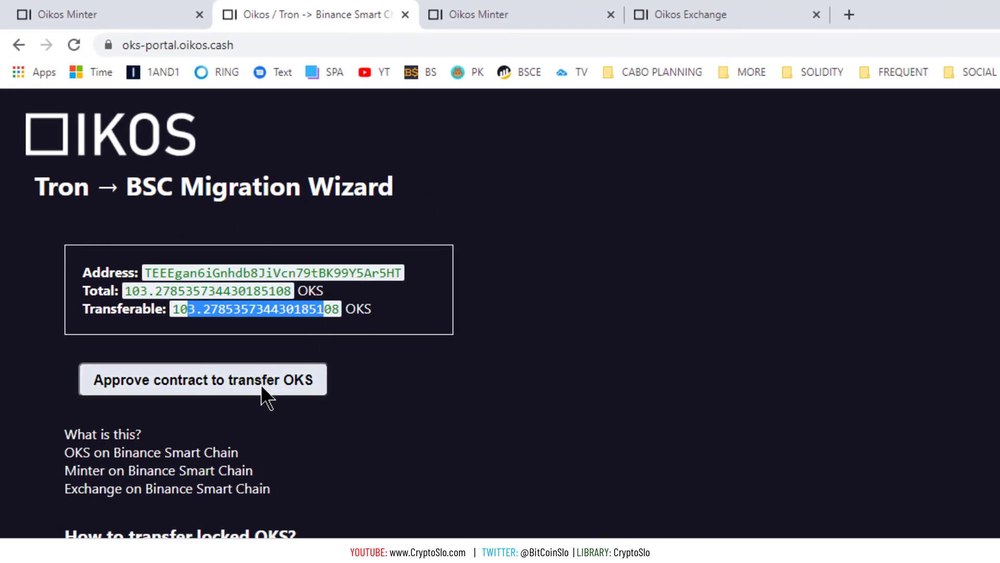
pyautogui.click(262, 385)
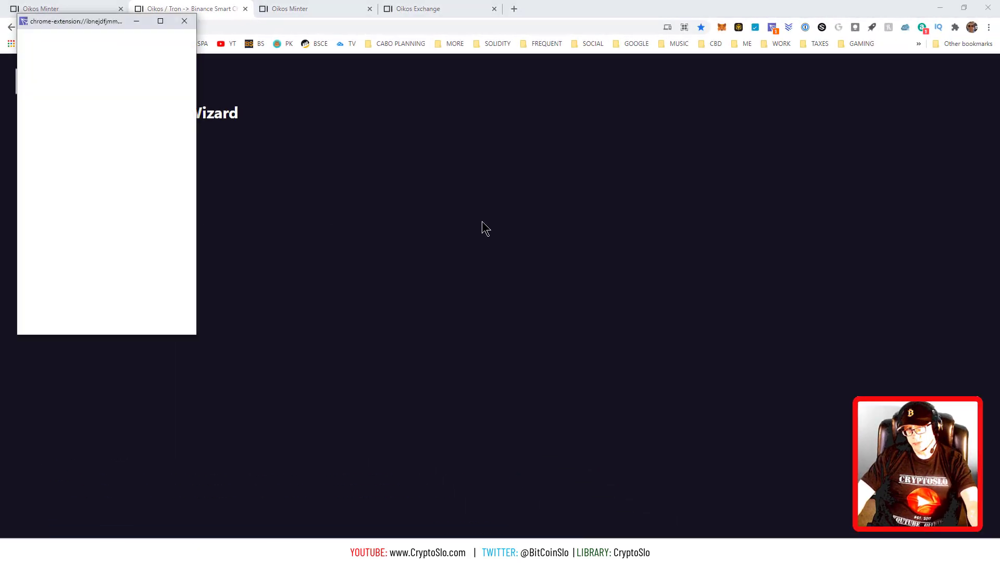
pyautogui.click(156, 324)
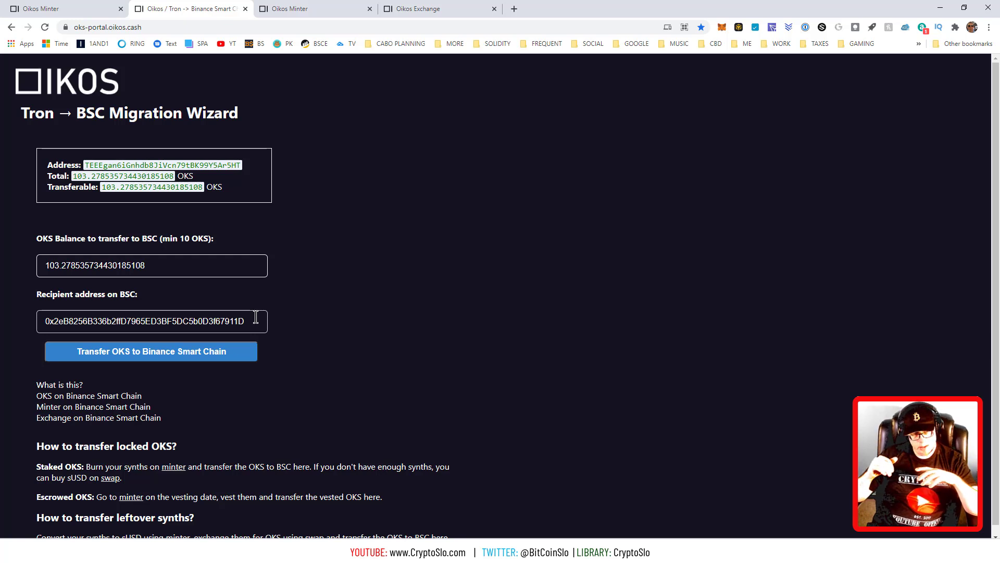
# Paste your own MetaMask BSC address over the 'Recipient address on BSC' and verify it.
pyautogui.click(722, 27)
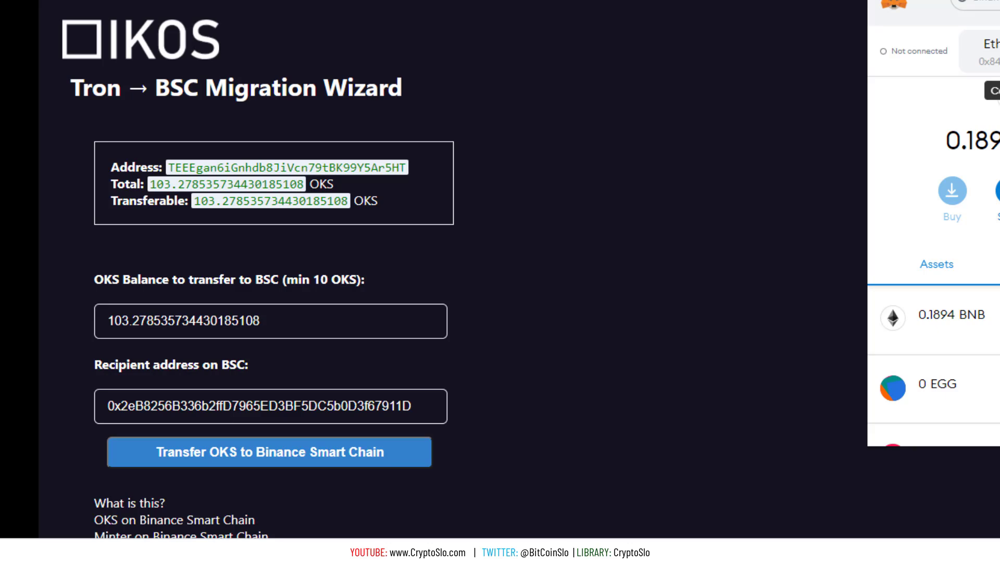
pyautogui.click(682, 211)
pyautogui.moveTo(424, 401); pyautogui.dragTo(44, 388)
pyautogui.write('0x84f2EC0f42078EBd69B02aD3d2b9a02a2C6c63C9')
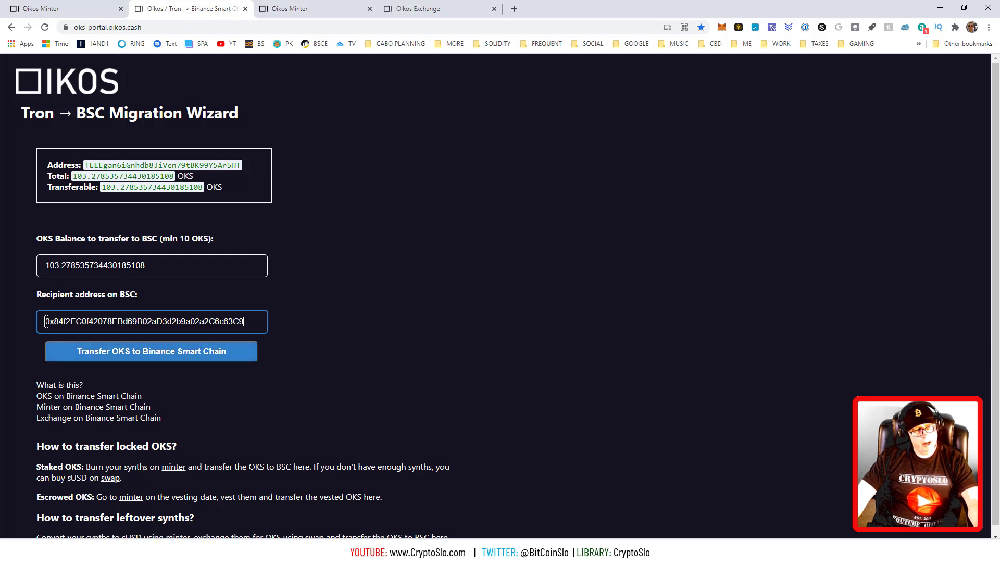
pyautogui.moveTo(46, 321); pyautogui.dragTo(150, 329)
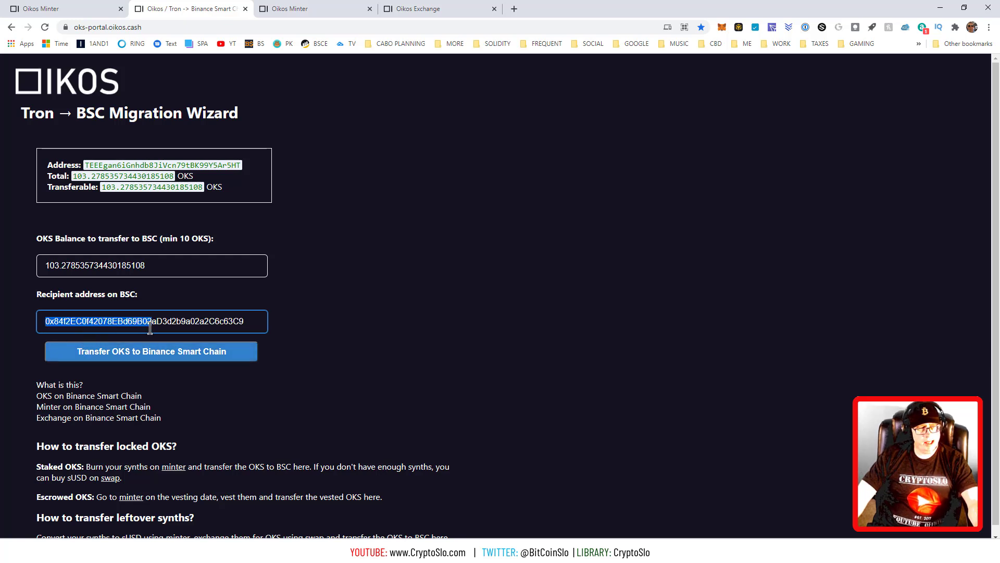
# Trim the amount to 103.278 OKS and transfer it to Binance Smart Chain, accepting in TronLink.
pyautogui.click(167, 269)
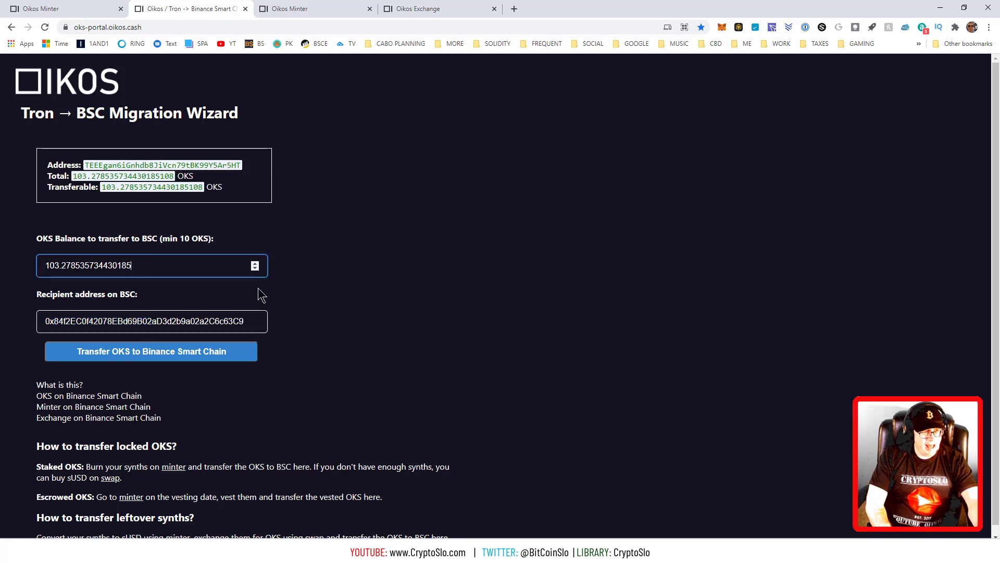
pyautogui.press('BackSpace')
pyautogui.press('BackSpace')
pyautogui.press('BackSpace')
pyautogui.press('BackSpace')
pyautogui.press('BackSpace')
pyautogui.press('BackSpace')
pyautogui.press('BackSpace')
pyautogui.press('BackSpace')
pyautogui.press('BackSpace')
pyautogui.press('BackSpace')
pyautogui.press('BackSpace')
pyautogui.press('BackSpace')
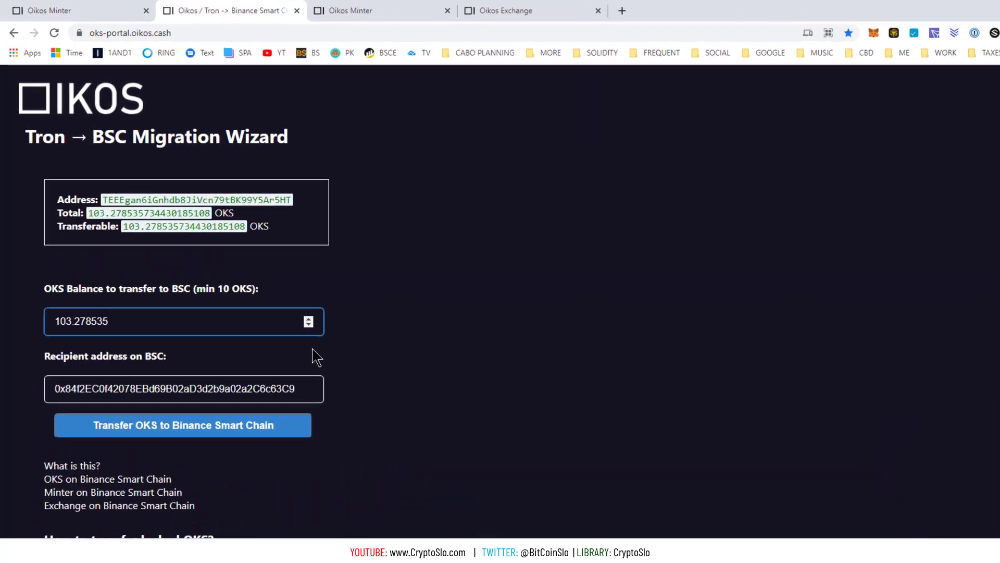
pyautogui.press('BackSpace')
pyautogui.press('BackSpace')
pyautogui.press('BackSpace')
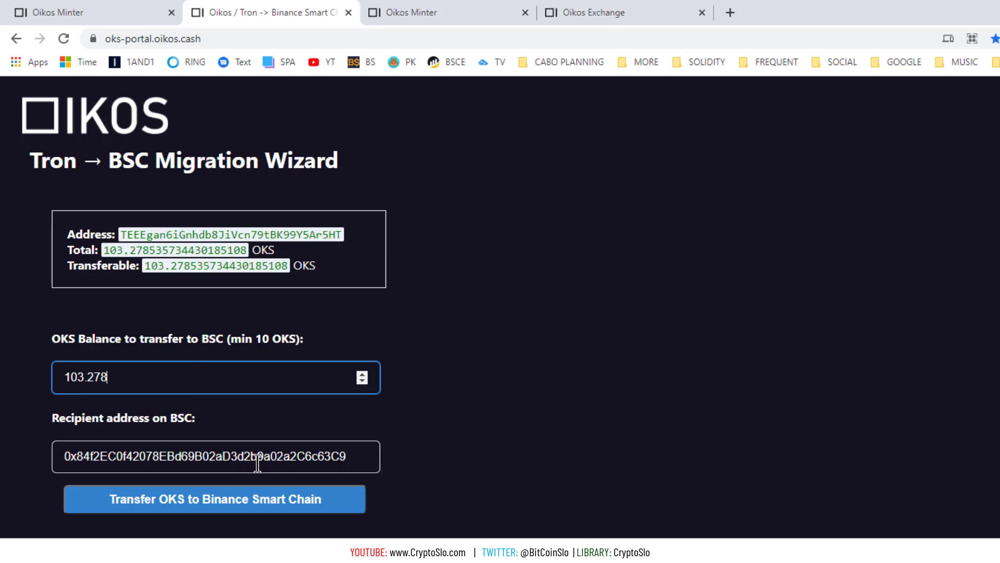
pyautogui.click(205, 508)
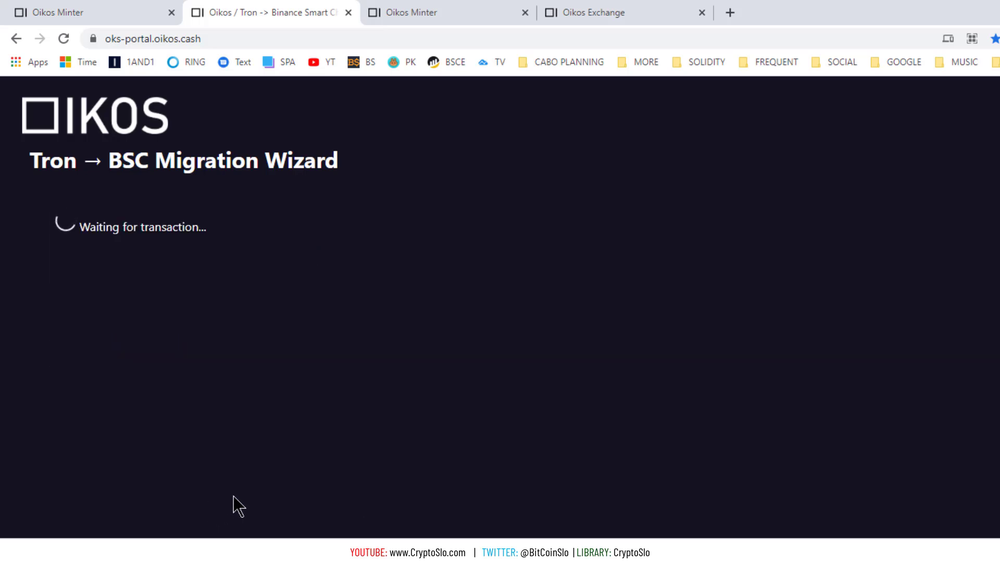
pyautogui.click(206, 465)
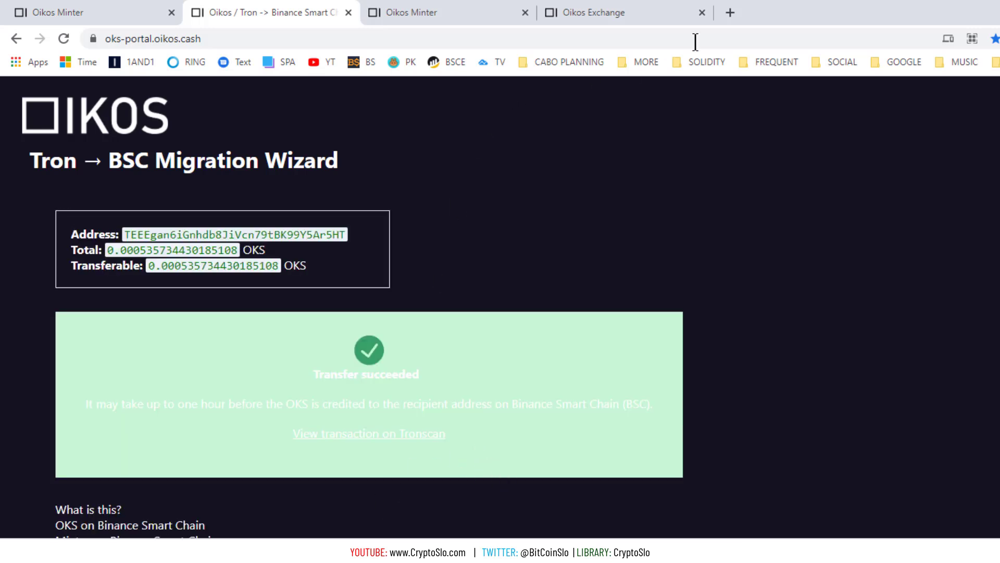
pyautogui.click(730, 13)
pyautogui.click(640, 63)
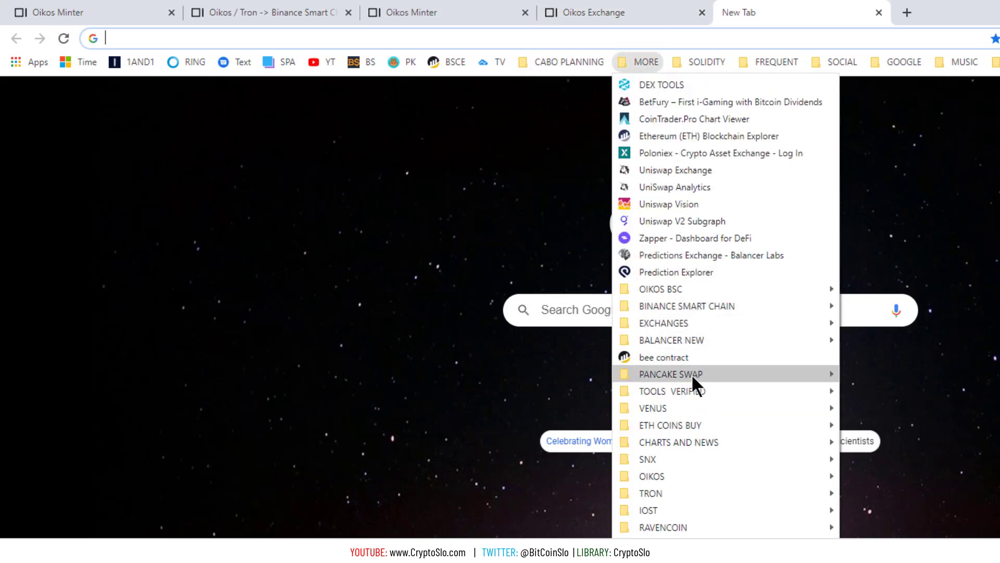
# Open PancakeSwap from the OIKOS BSC bookmark and acknowledge the imported OKS token warning.
pyautogui.moveTo(683, 289)
pyautogui.click(892, 426)
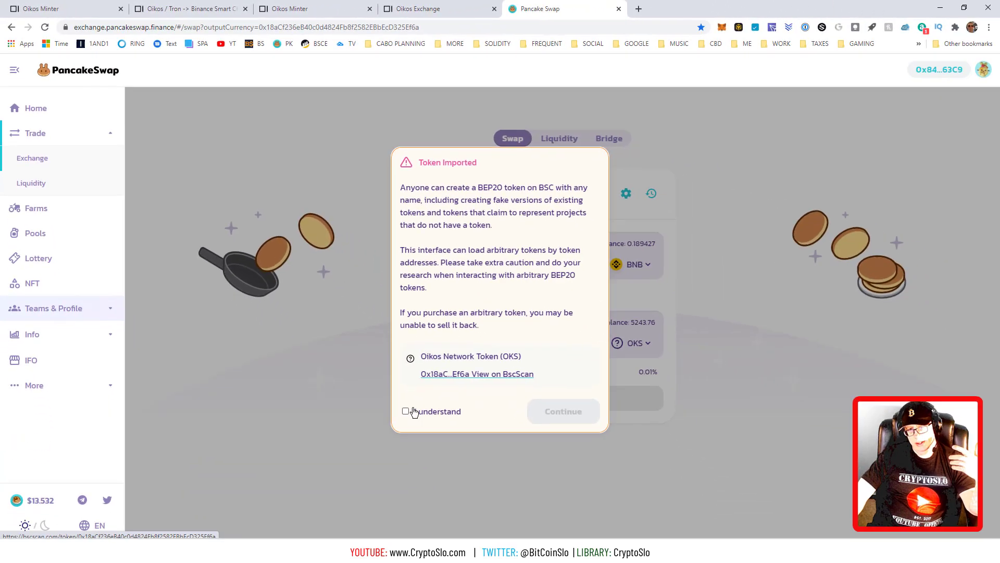
pyautogui.click(405, 411)
pyautogui.click(557, 421)
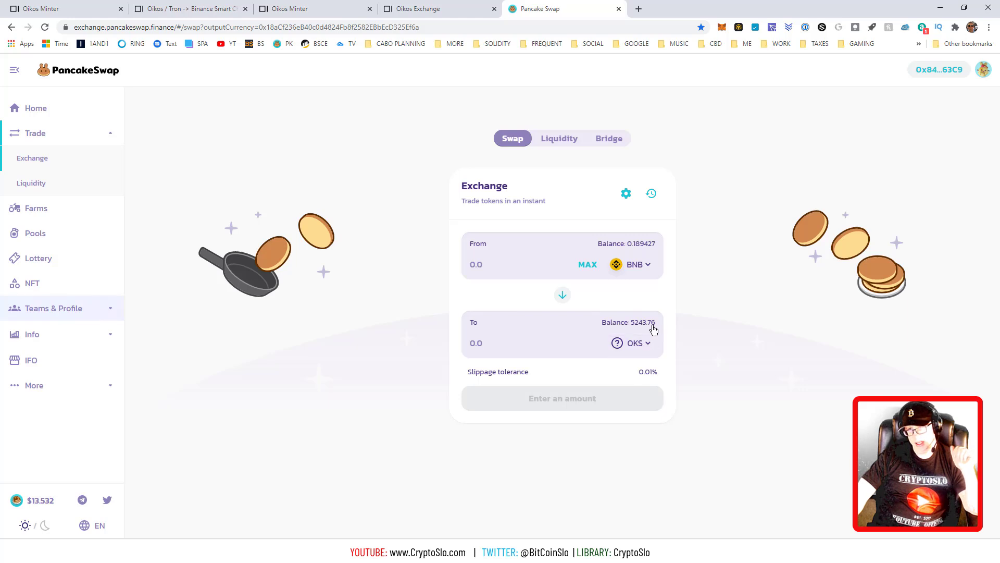